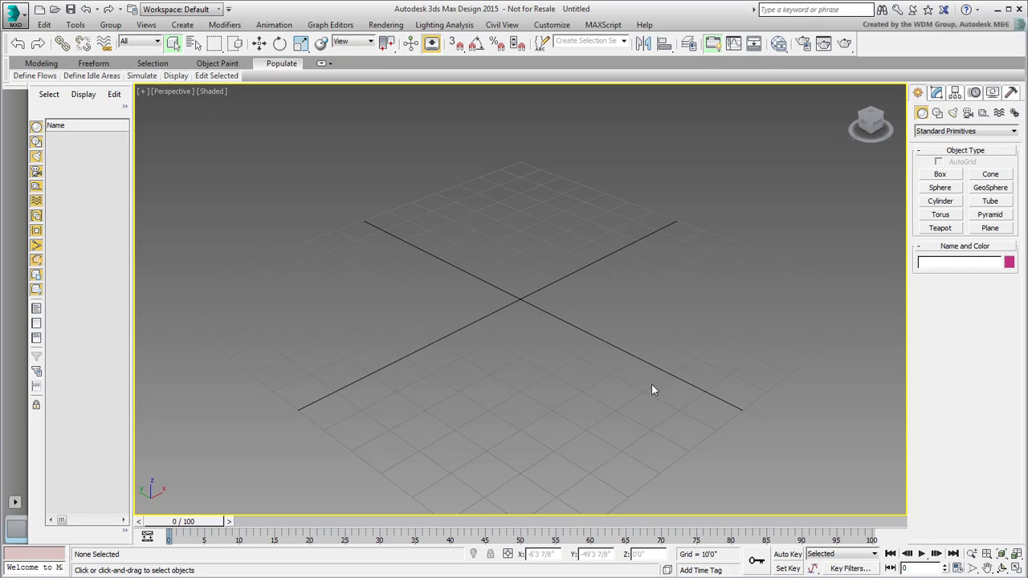
- Link room_night.fbx into the scene using the Combine By Revit Family Type preset
left_click(24, 16)
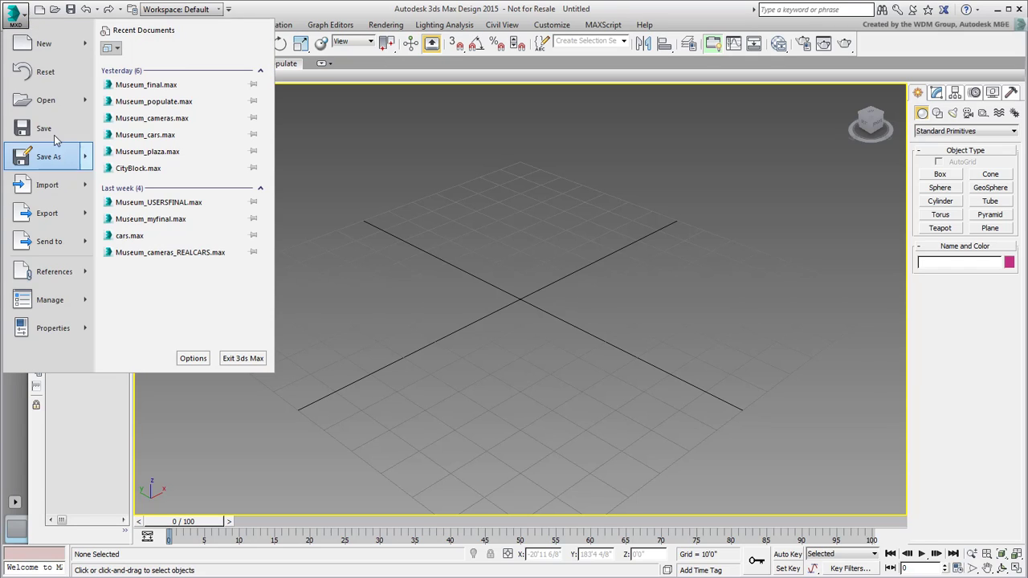
mouse_move(47, 185)
left_click(171, 210)
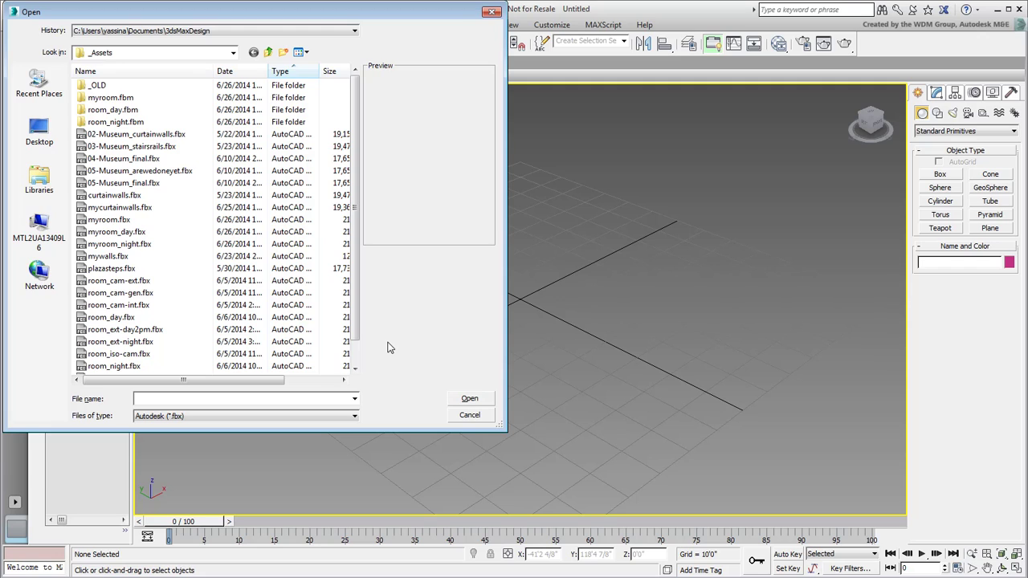
left_click(114, 366)
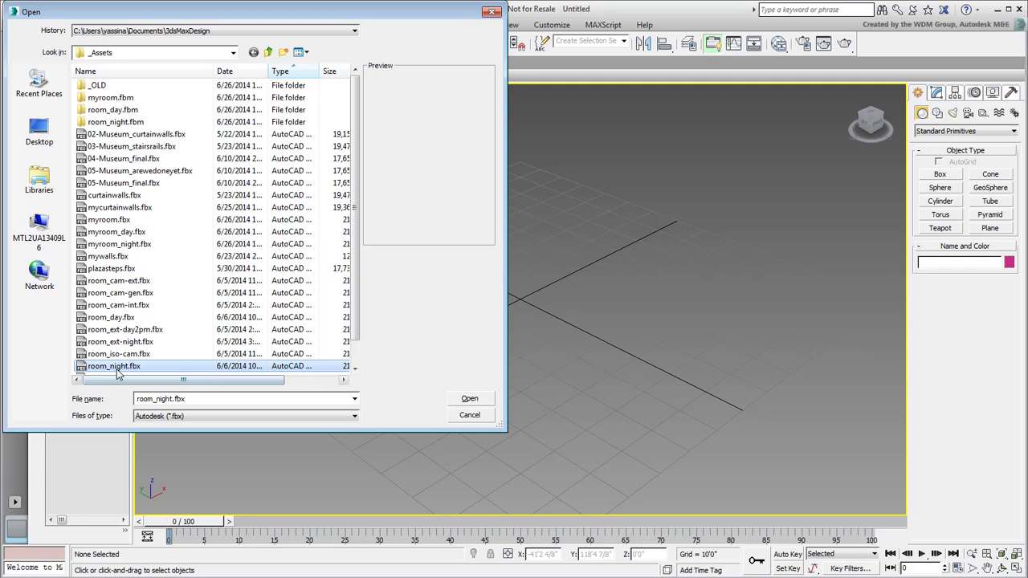
left_click(470, 399)
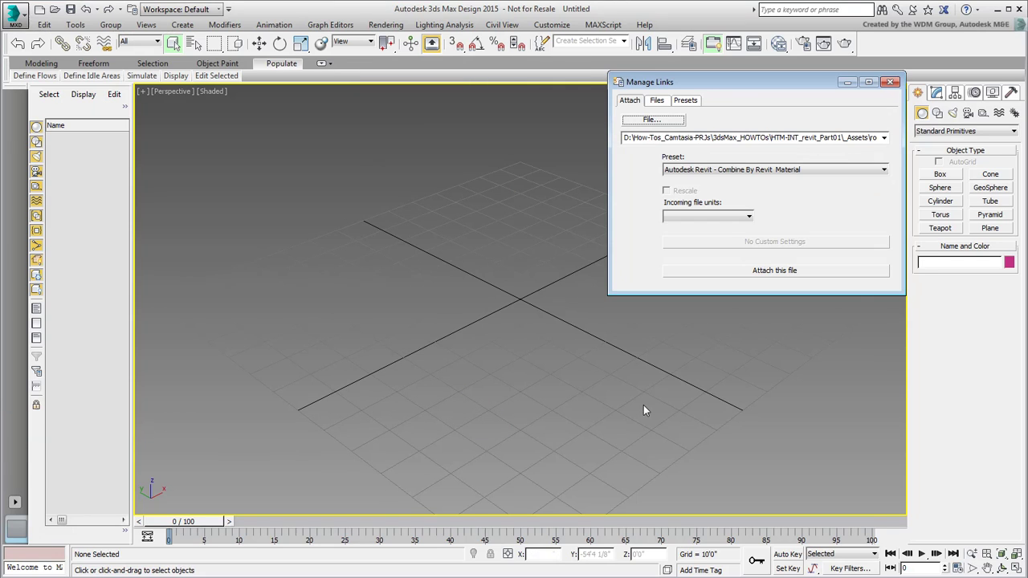
left_click(799, 170)
left_click(756, 197)
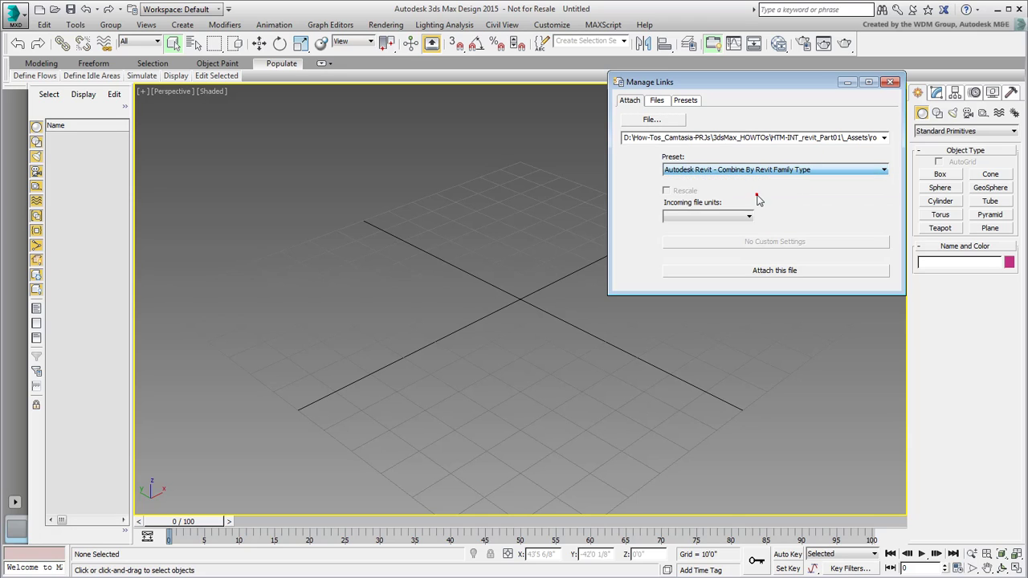
left_click(774, 270)
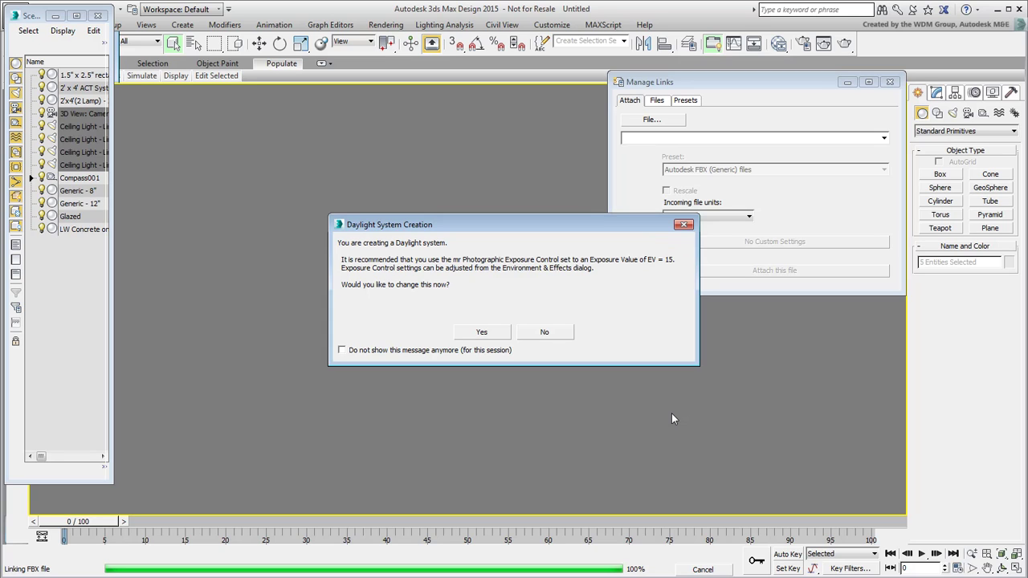
- Dismiss the daylight exposure prompt, close Manage Links, dock Scene Explorer, and clear the selection
left_click(482, 332)
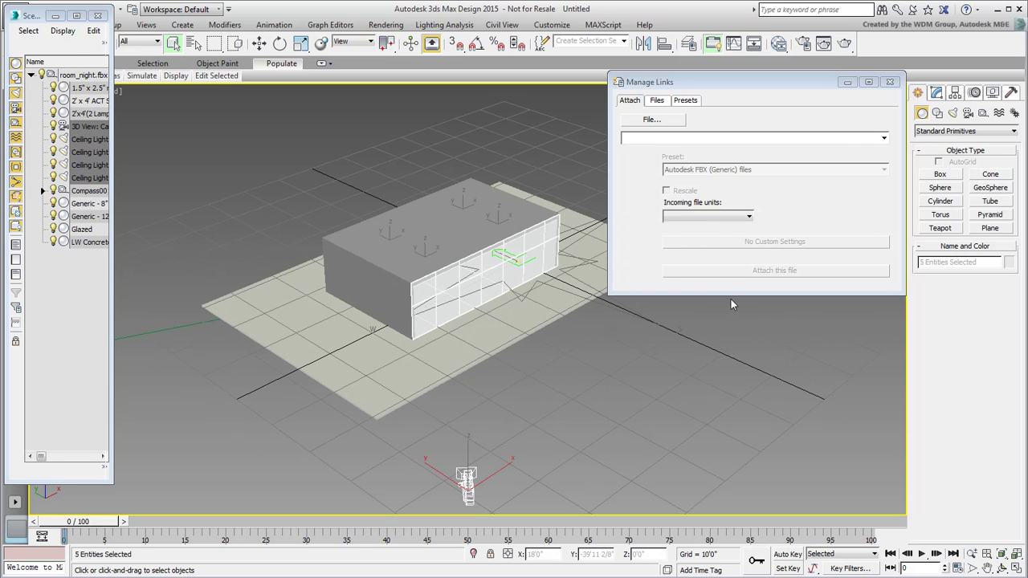
left_click(889, 82)
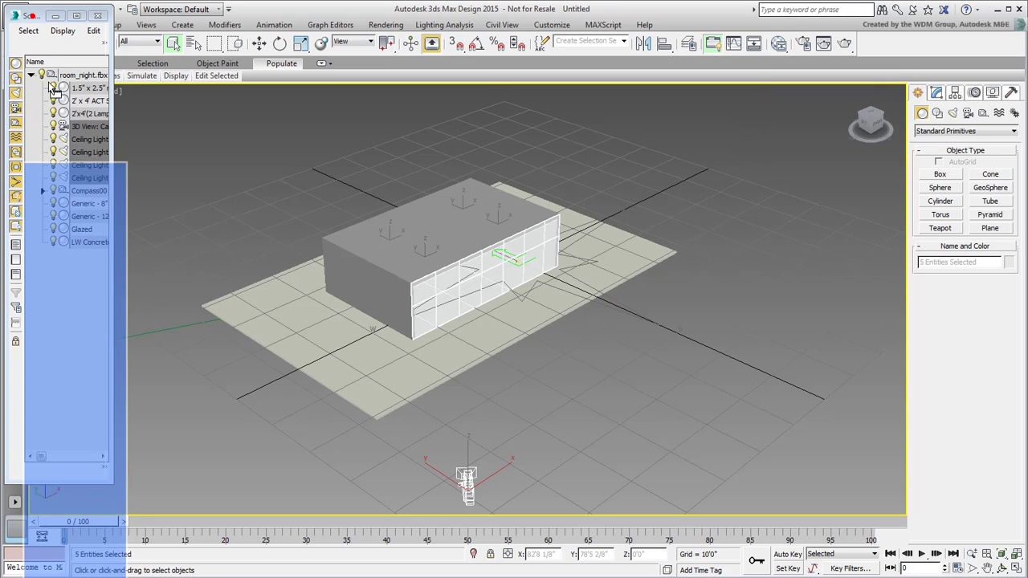
left_click_drag(52, 87, 49, 90)
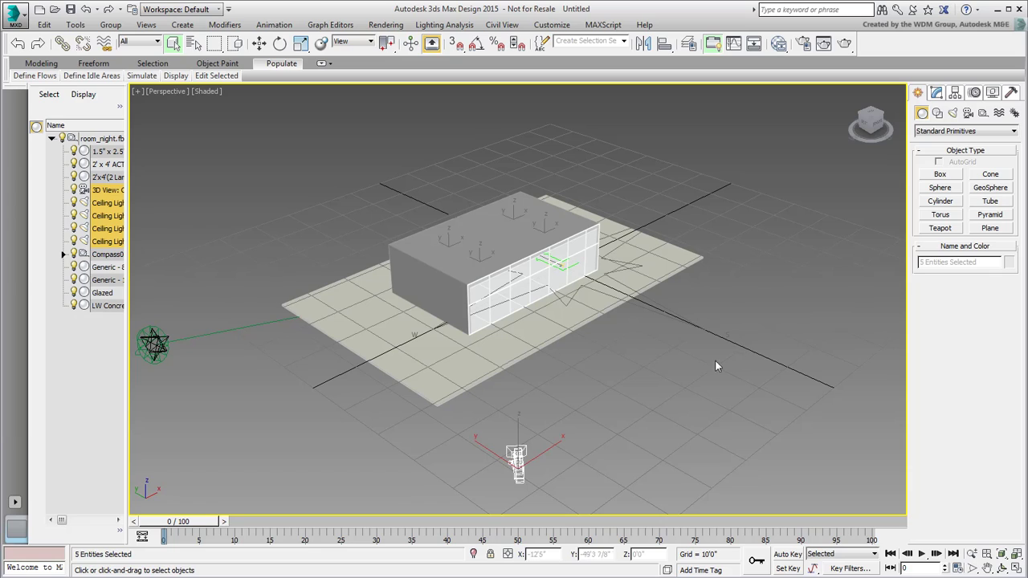
left_click(683, 397)
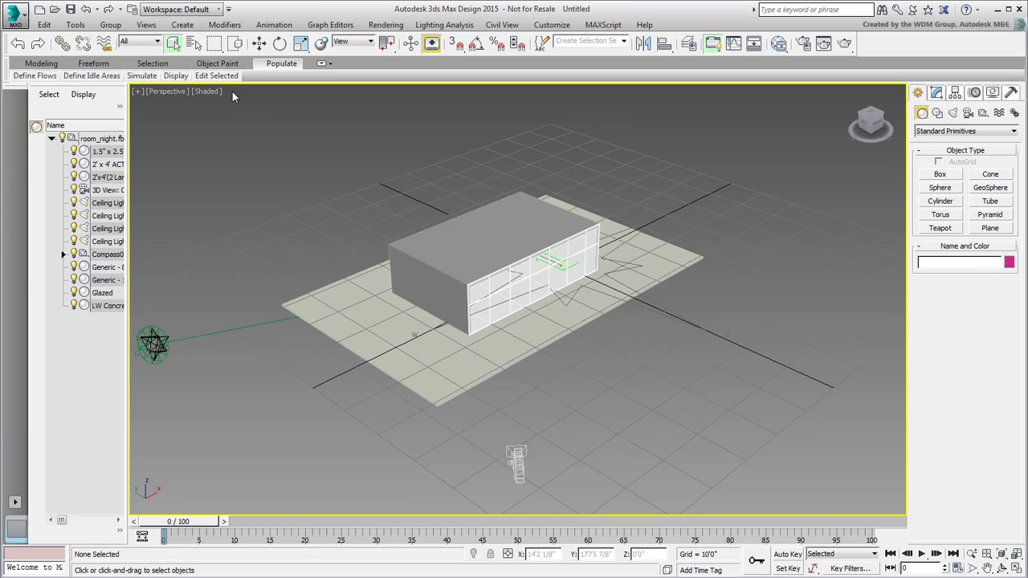
- Set the viewport to Realistic shading, illuminated with scene lights
left_click(207, 93)
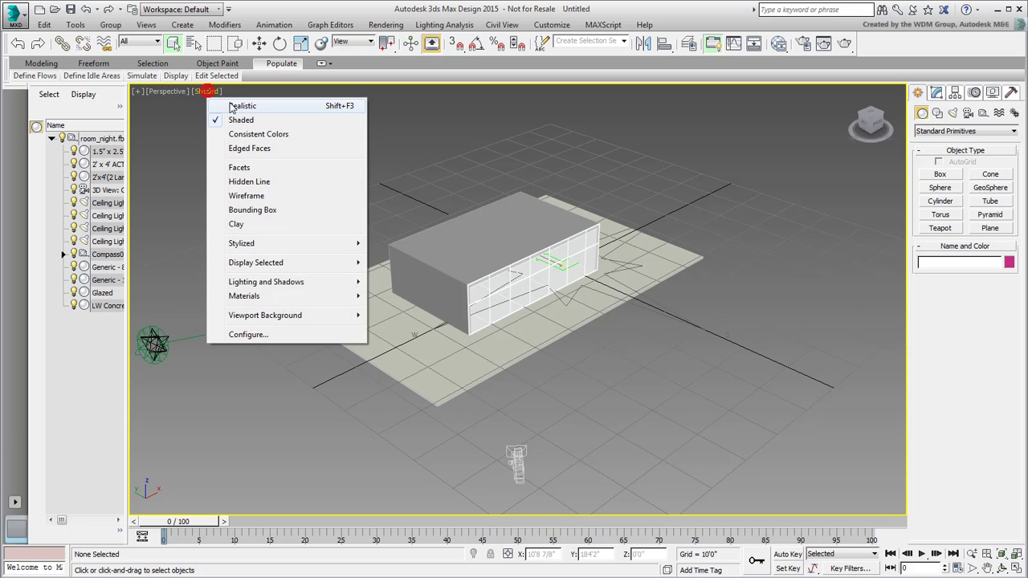
left_click(233, 103)
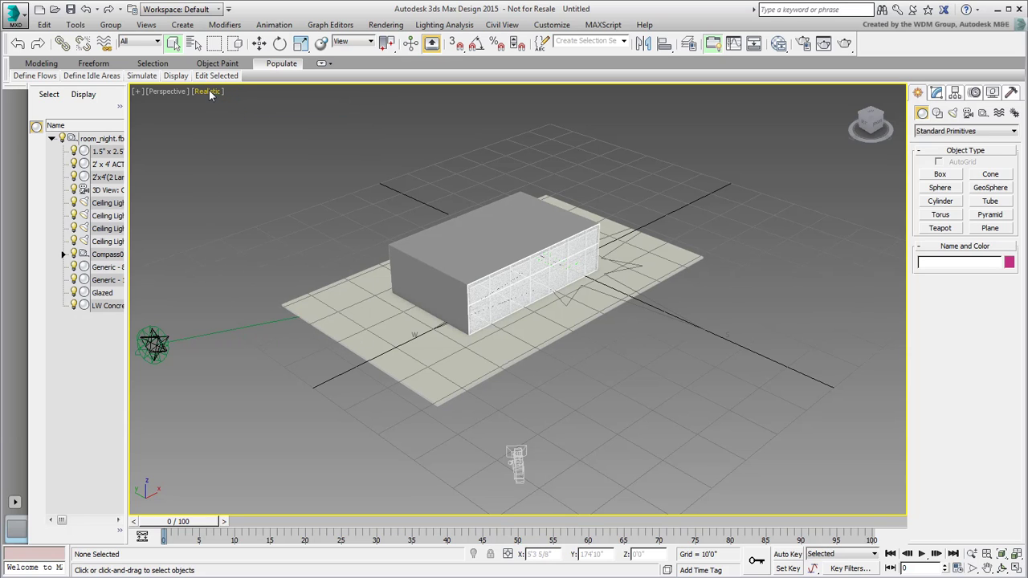
left_click(210, 93)
mouse_move(267, 282)
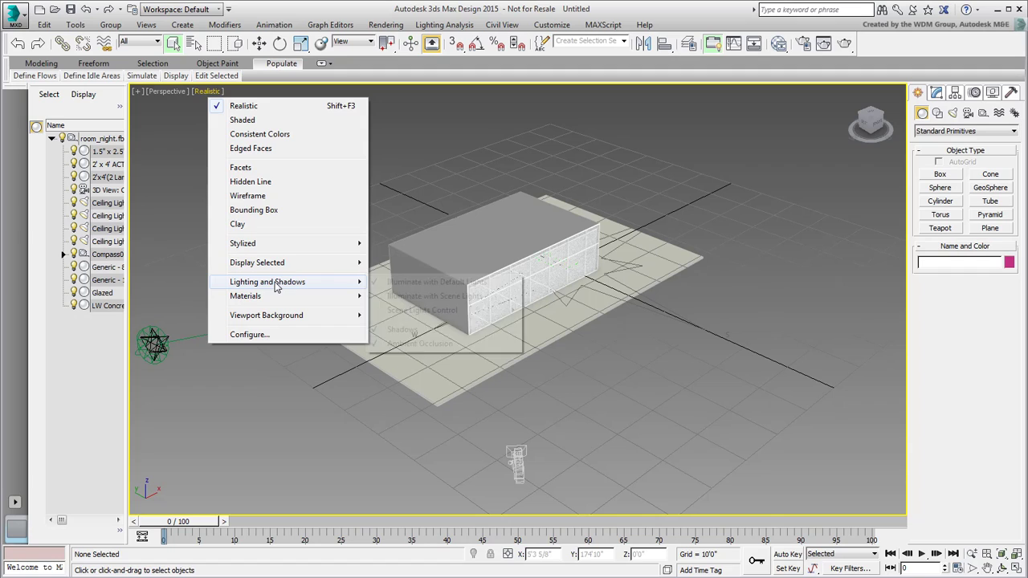
left_click(443, 297)
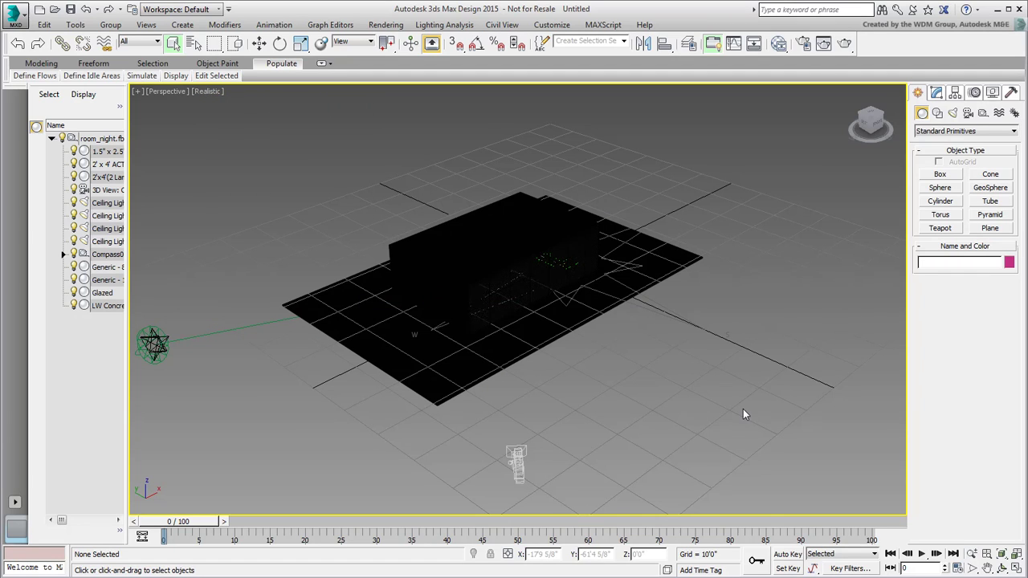
- Hide the Glazed objects and another imported group, then orbit into the room
left_click(74, 293)
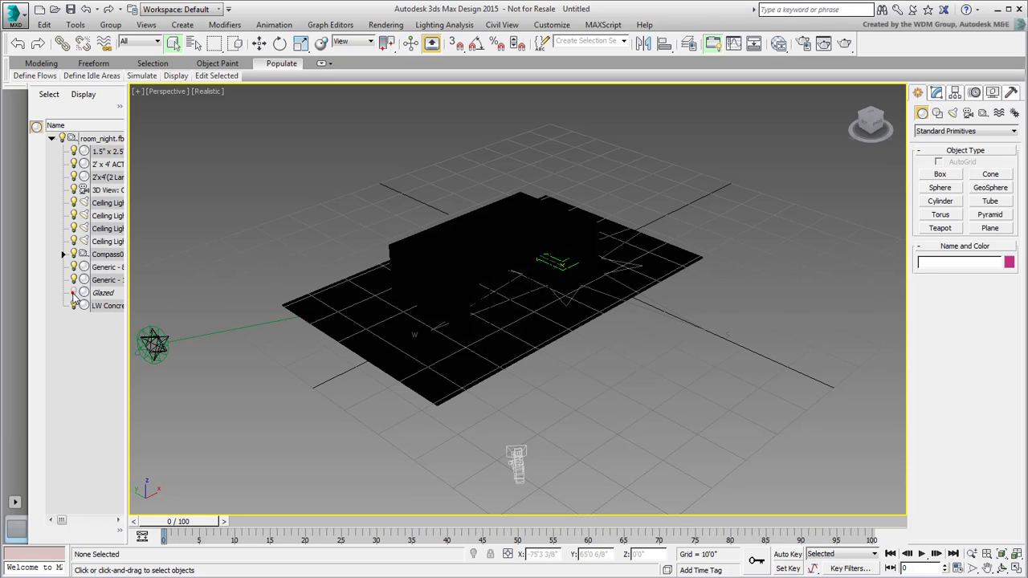
left_click(72, 151)
middle_click_drag(561, 365, 550, 348, "alt")
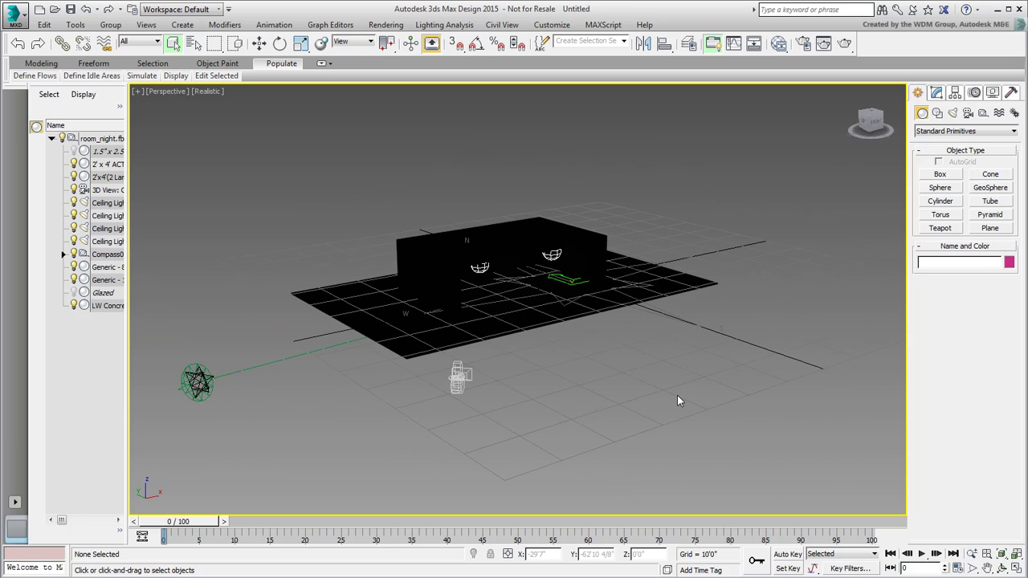
- In Render Setup, choose the HDTV (video) output size with width 960, then close the dialog
left_click(802, 44)
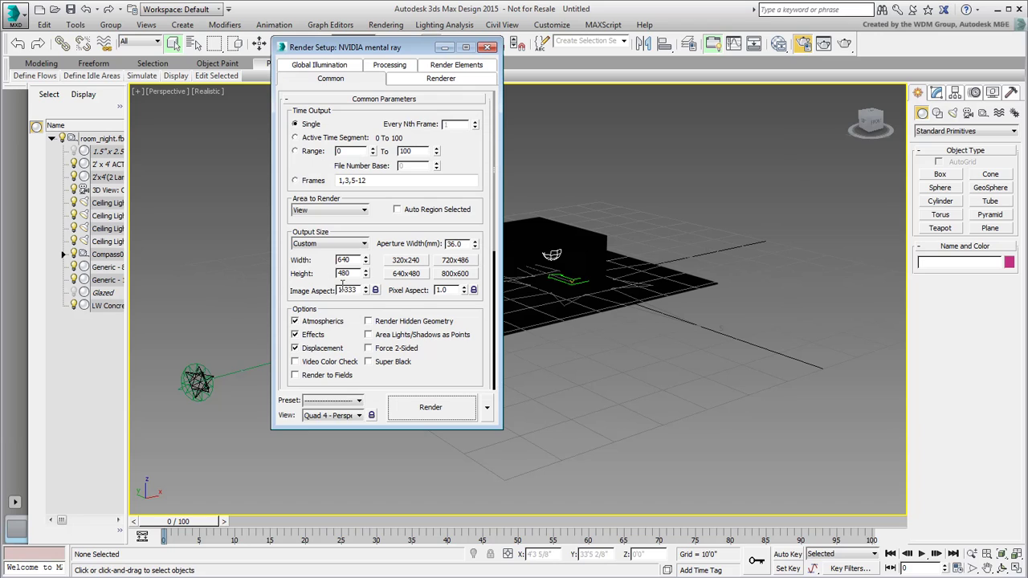
left_click(329, 243)
left_click(321, 409)
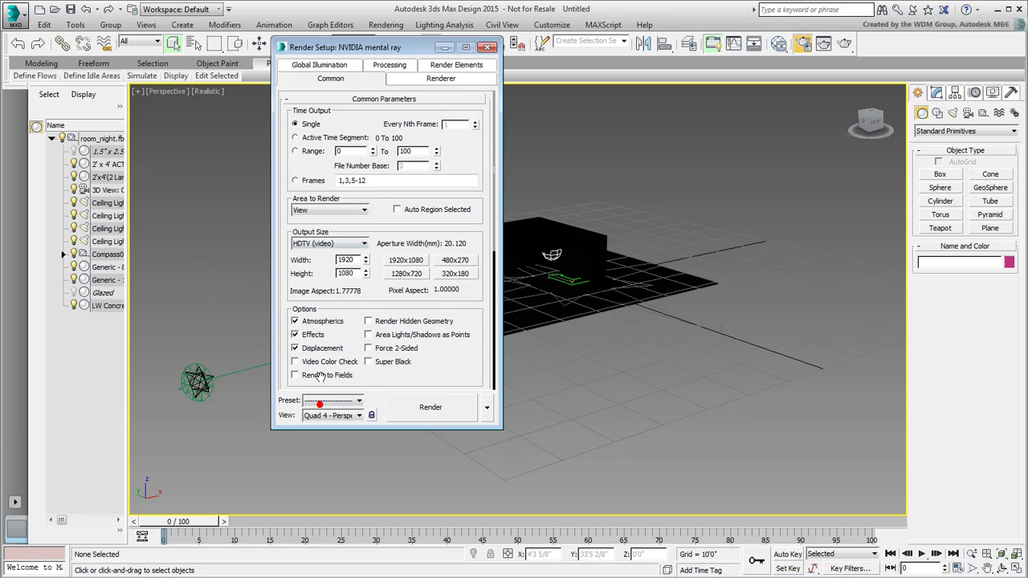
double_click(346, 259)
type("960")
key("Return")
left_click(487, 47)
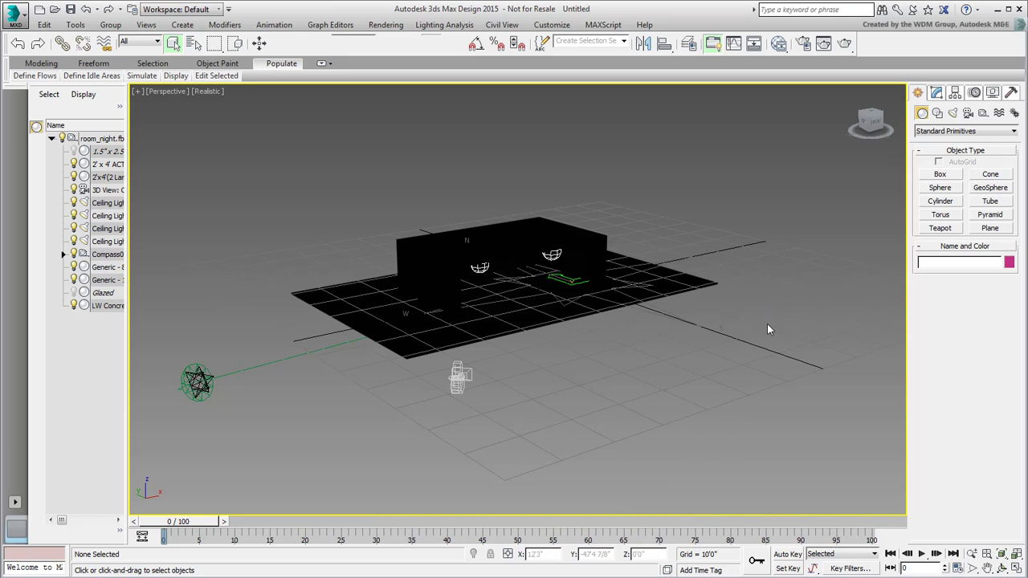
- Verify a ceiling light is On, then show SunAndSky-002's date and time (22:00) in Motion
middle_click_drag(528, 301, 490, 287, "alt")
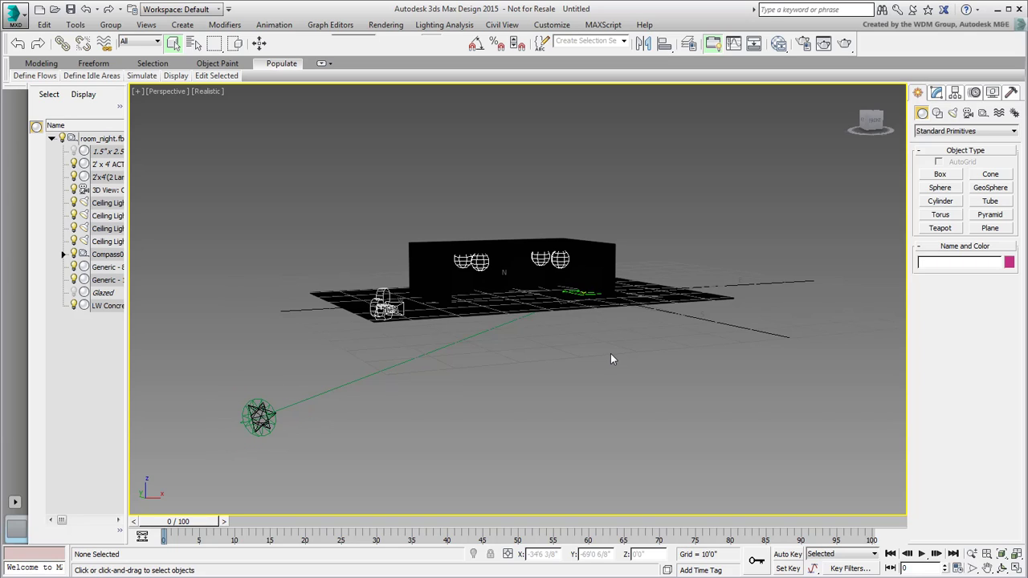
left_click(479, 265)
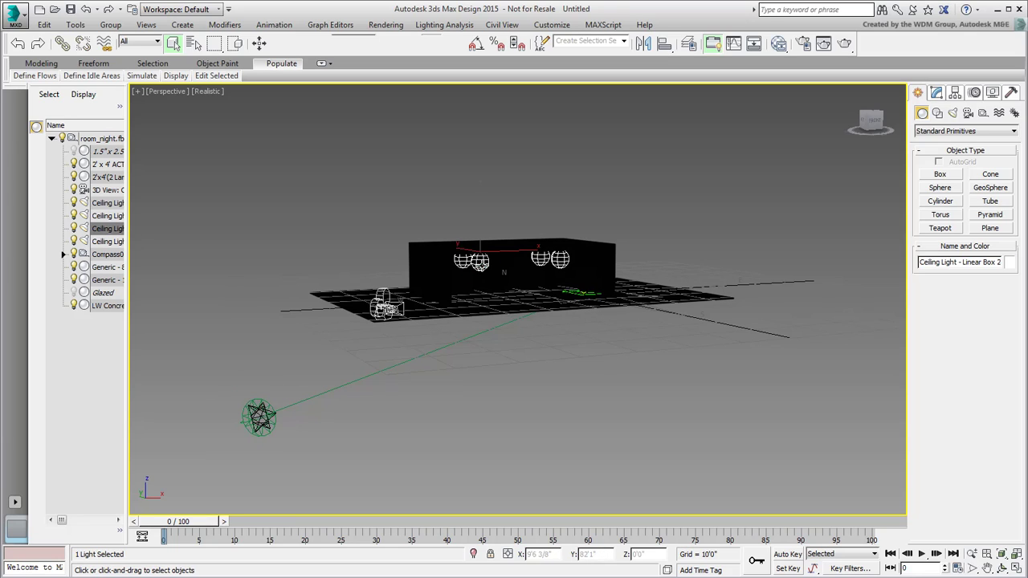
left_click(937, 94)
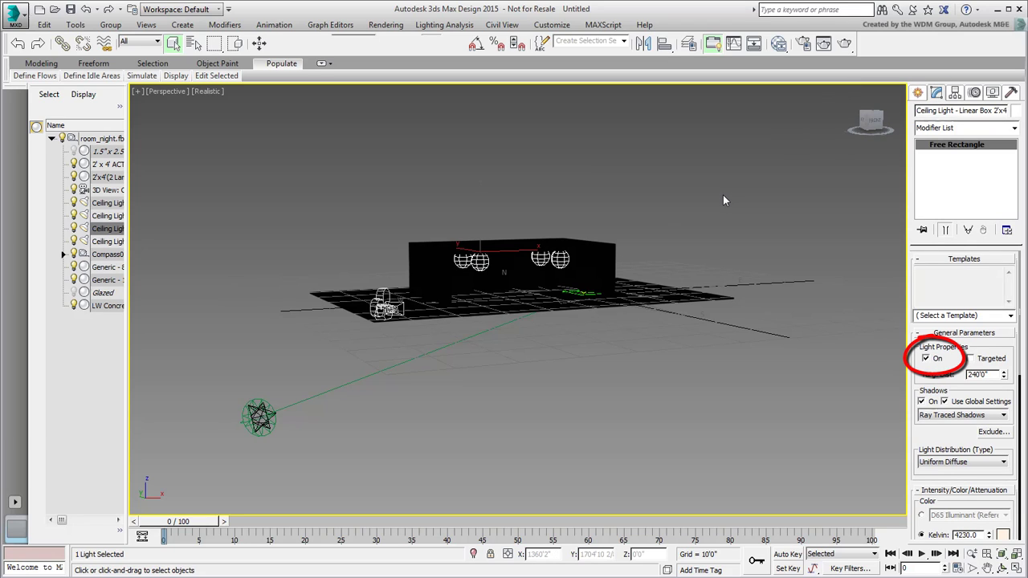
left_click(259, 417)
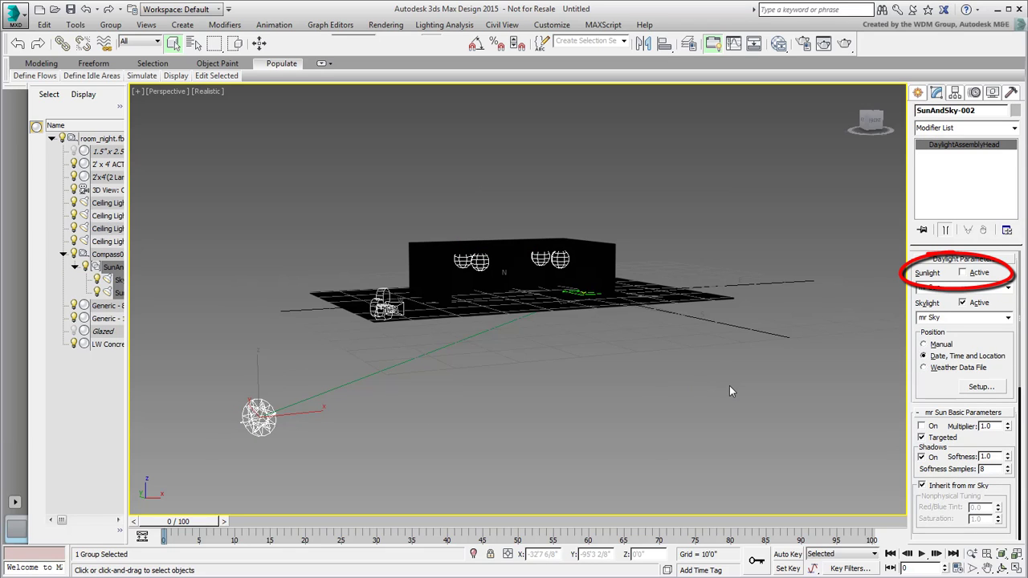
left_click(975, 93)
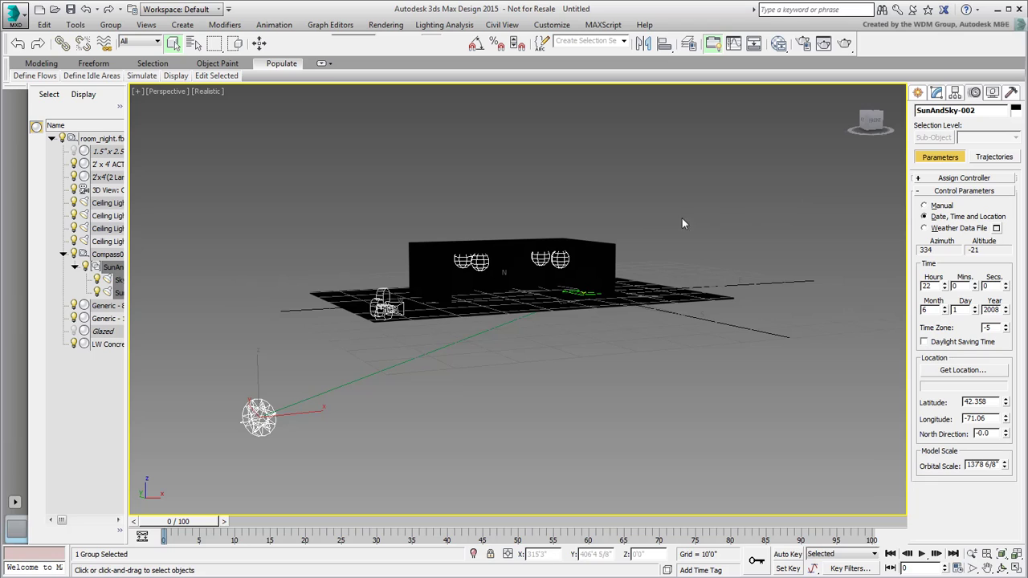
- Switch to the Camera Exterior view and run a production render
key("c")
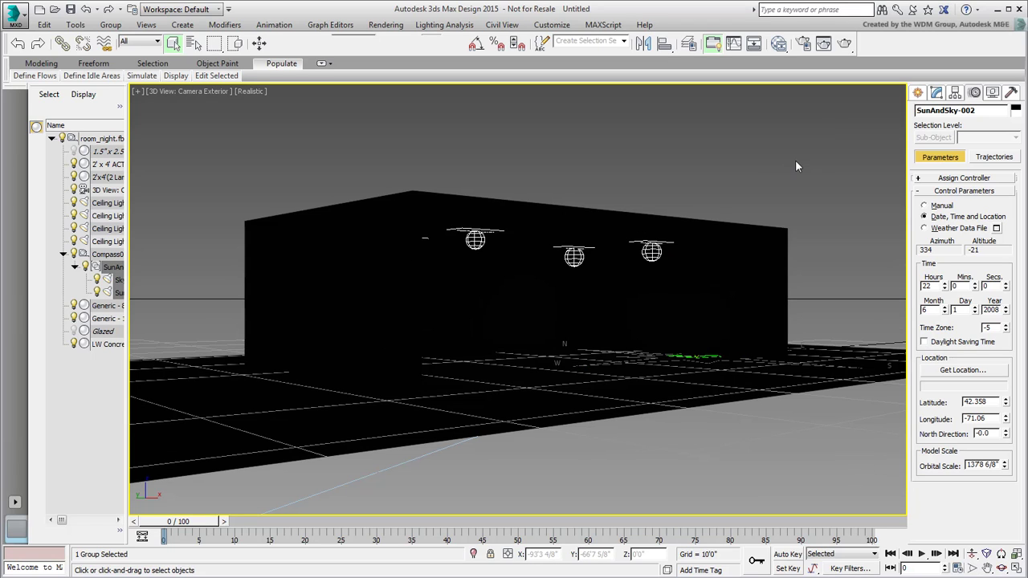
left_click(843, 43)
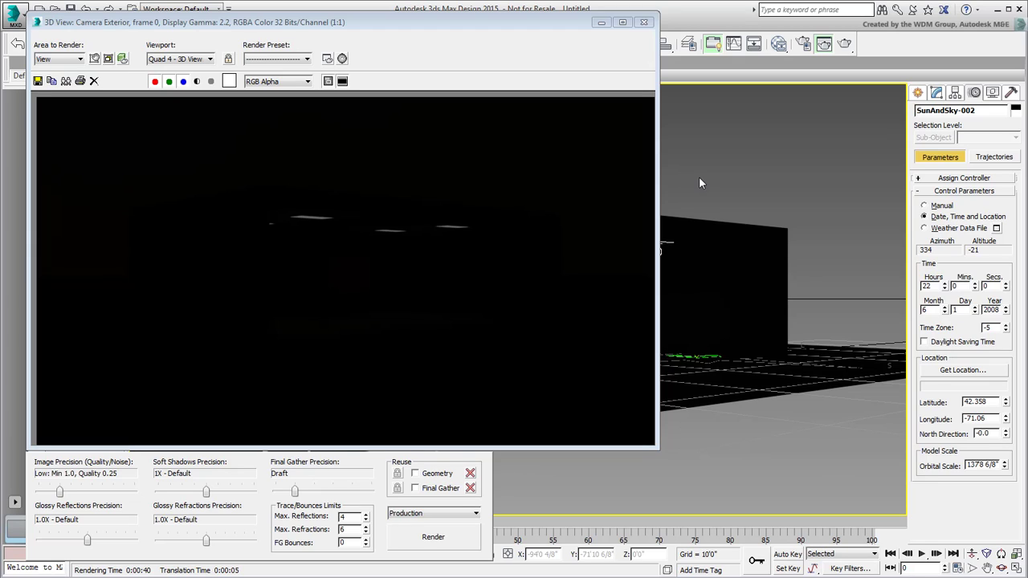
- Set the mr Photographic Exposure Value to 3.5 and re-render
left_click(343, 59)
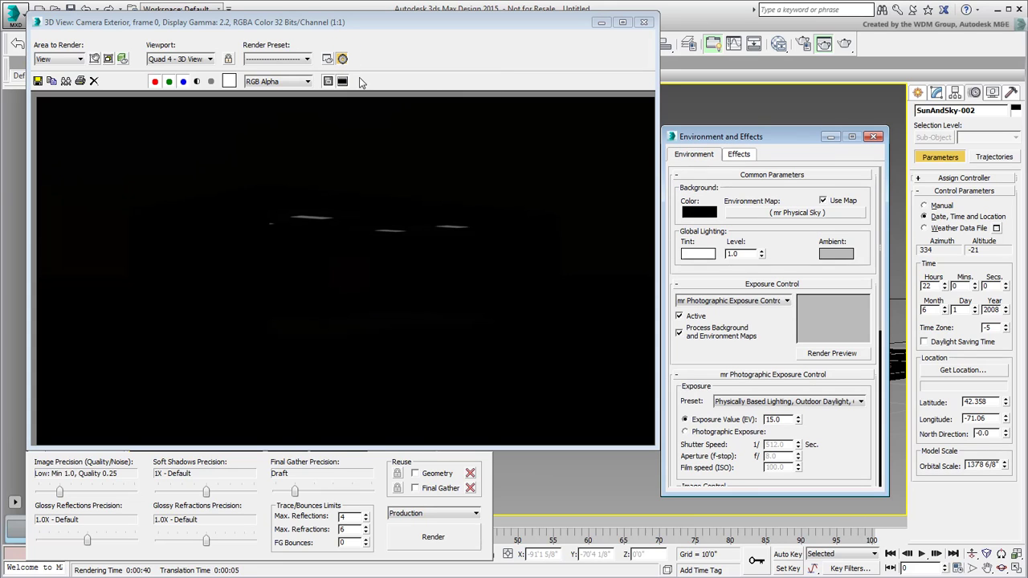
left_click_drag(850, 463, 850, 318)
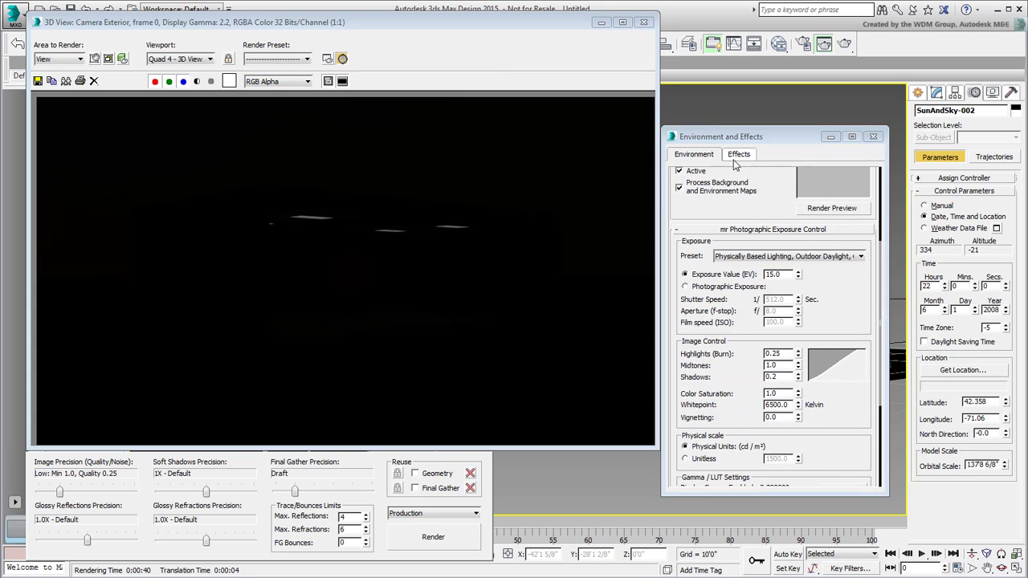
left_click(645, 22)
double_click(774, 274)
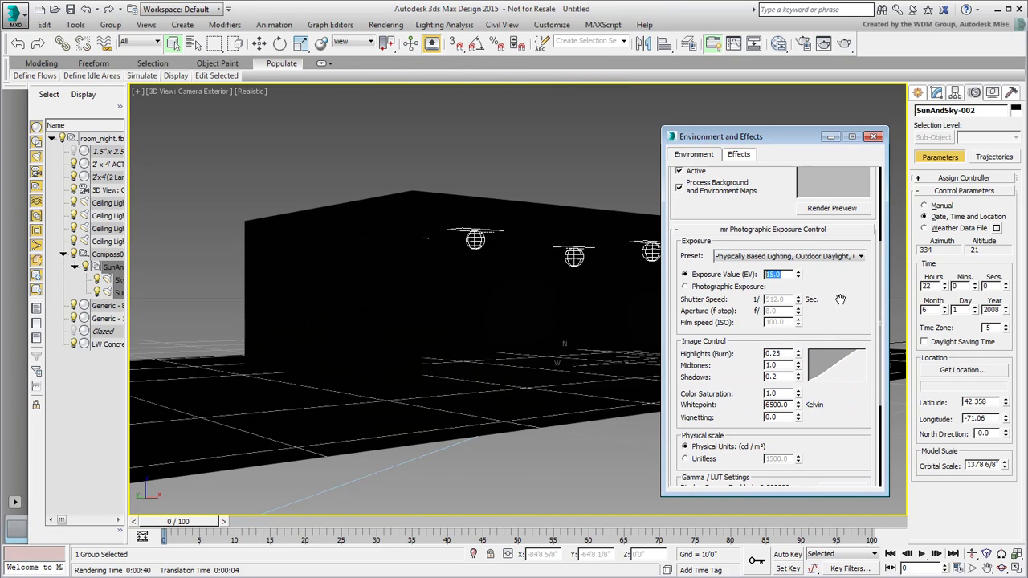
type("3")
type(".5")
key("Return")
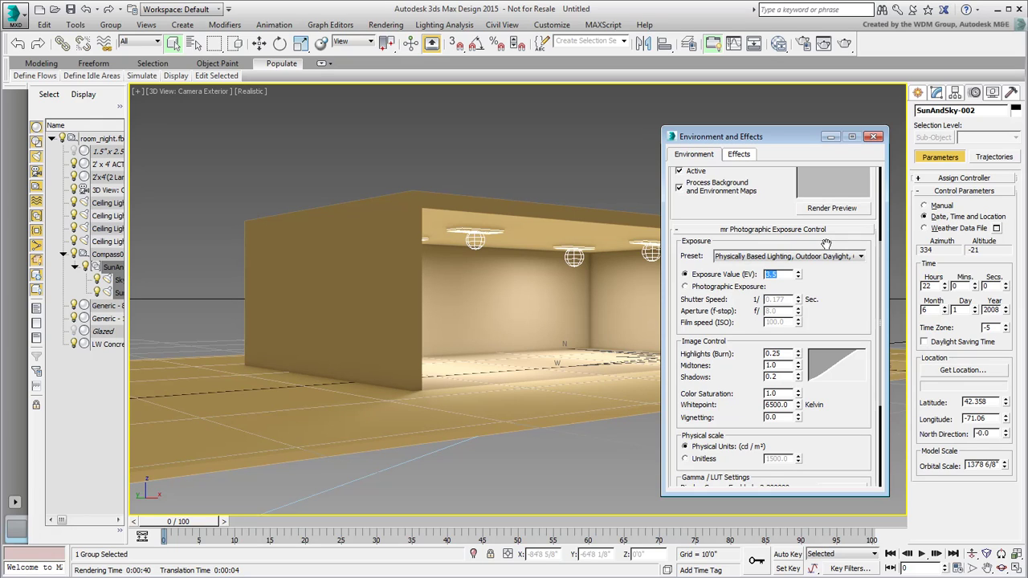
left_click(852, 43)
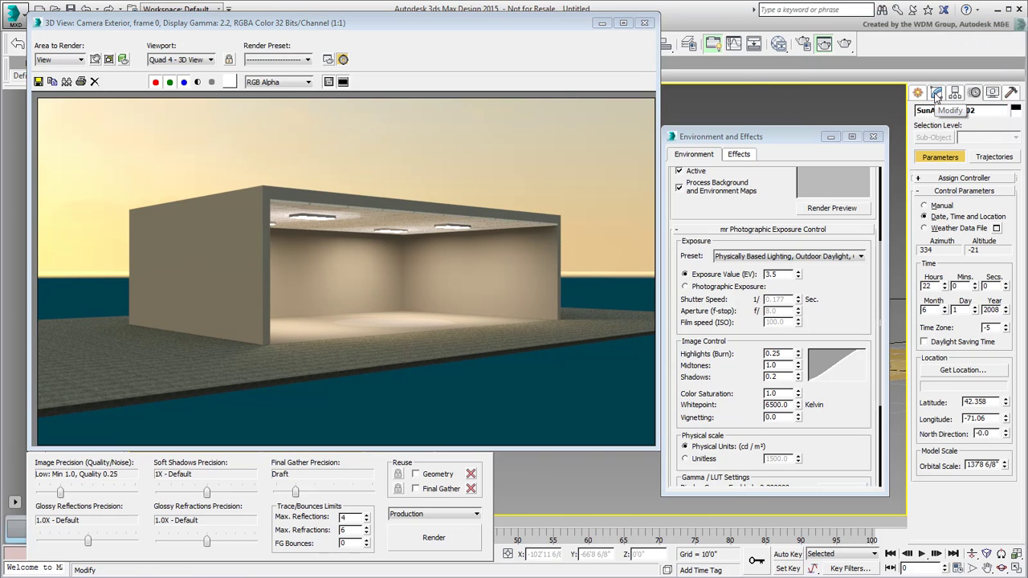
- Uncheck Use Map for SunAndSky-002's environment and re-render against a black background
left_click(935, 94)
left_click_drag(850, 289, 853, 454)
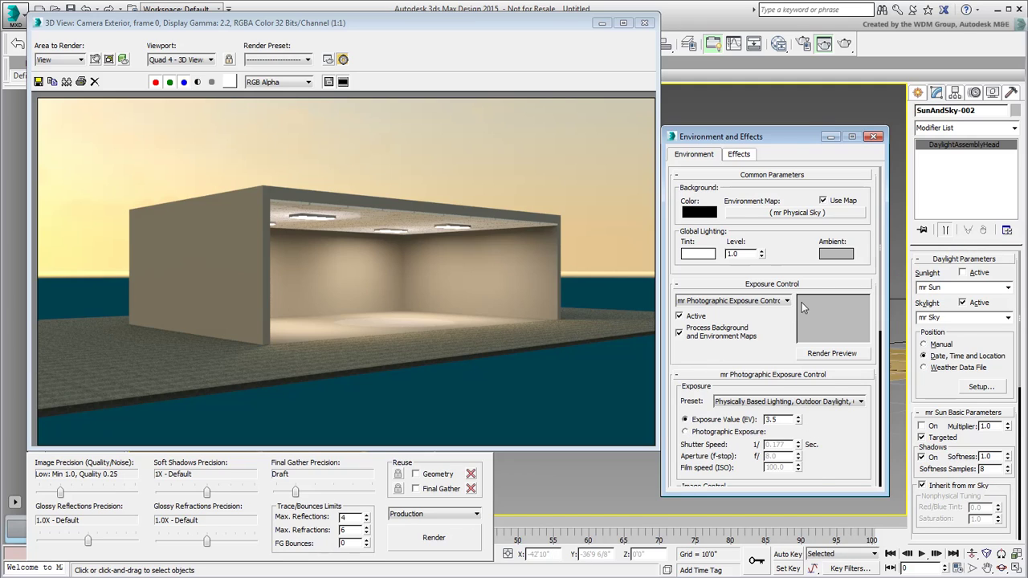
left_click(822, 201)
left_click(439, 544)
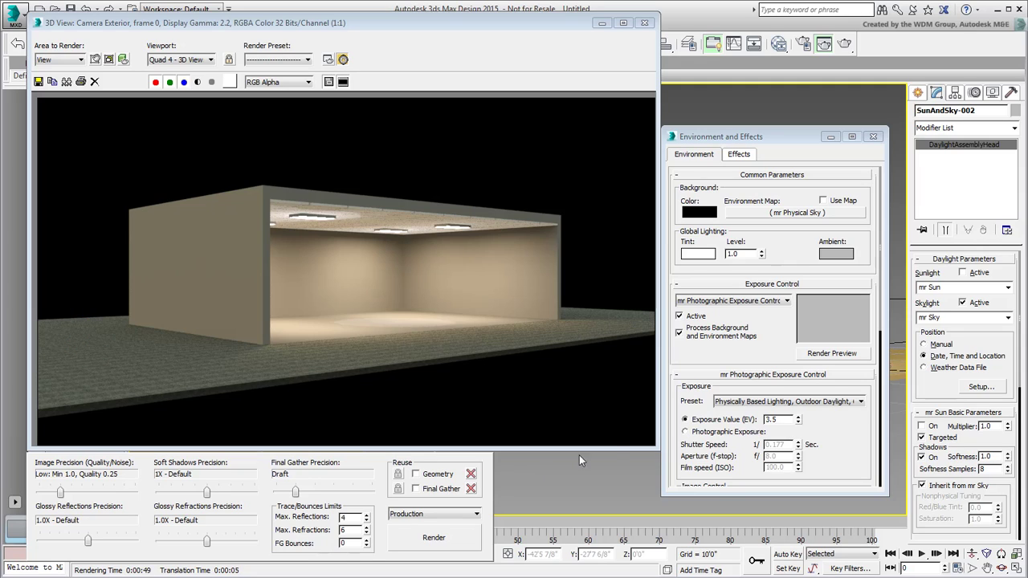
- Uncheck Skylight Active in Daylight Parameters and re-render with only interior lights
left_click(962, 303)
left_click(419, 539)
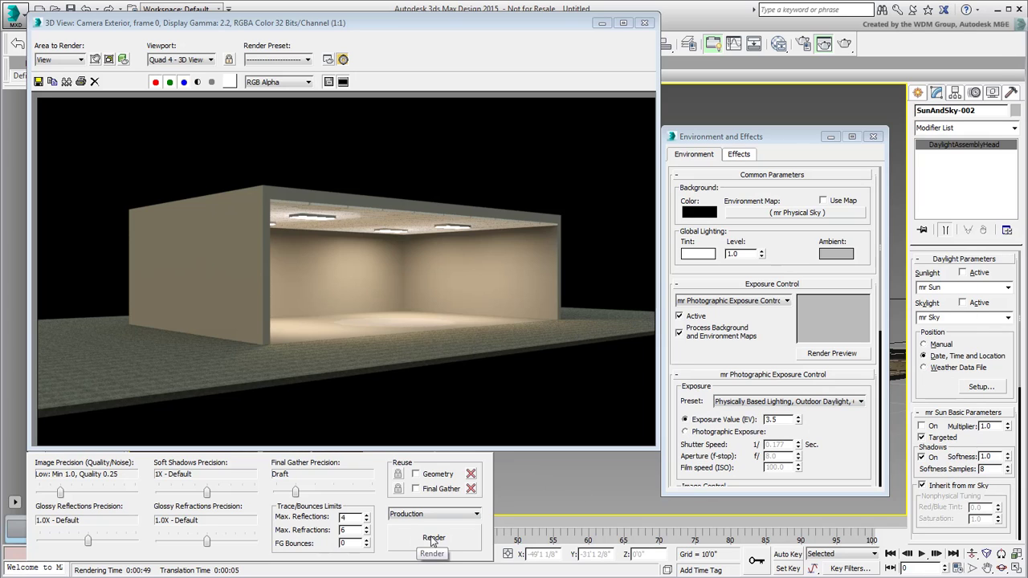